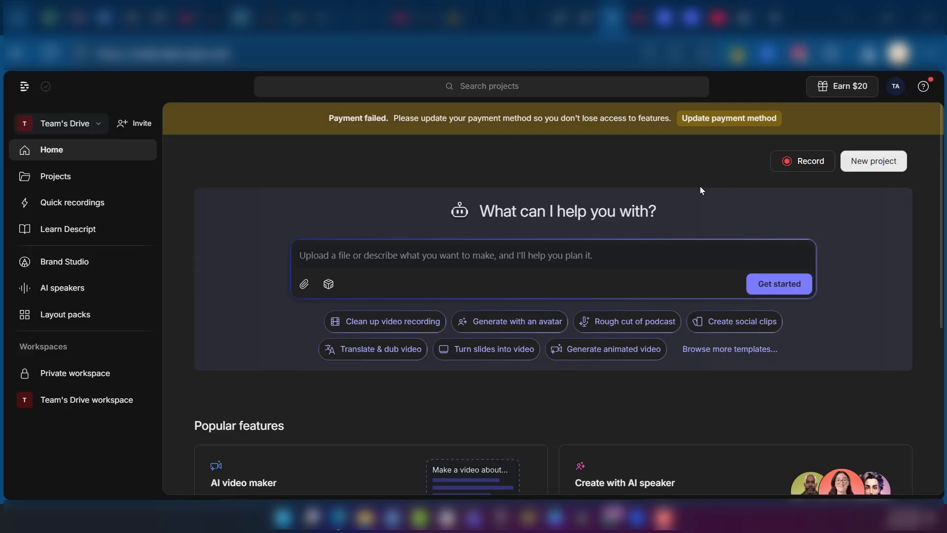
Create a new audio project named "Project 1" and start an AI speech script in it
left_click(869, 163)
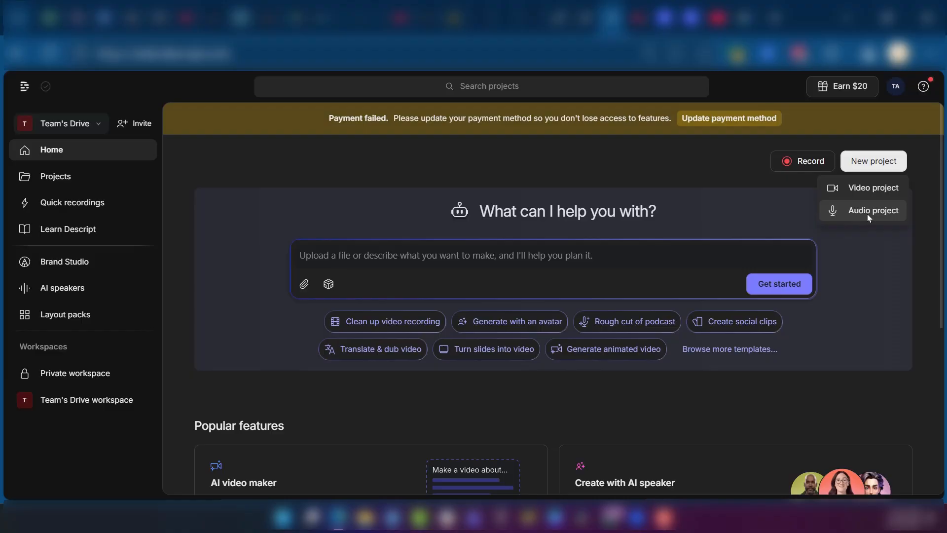
left_click(868, 215)
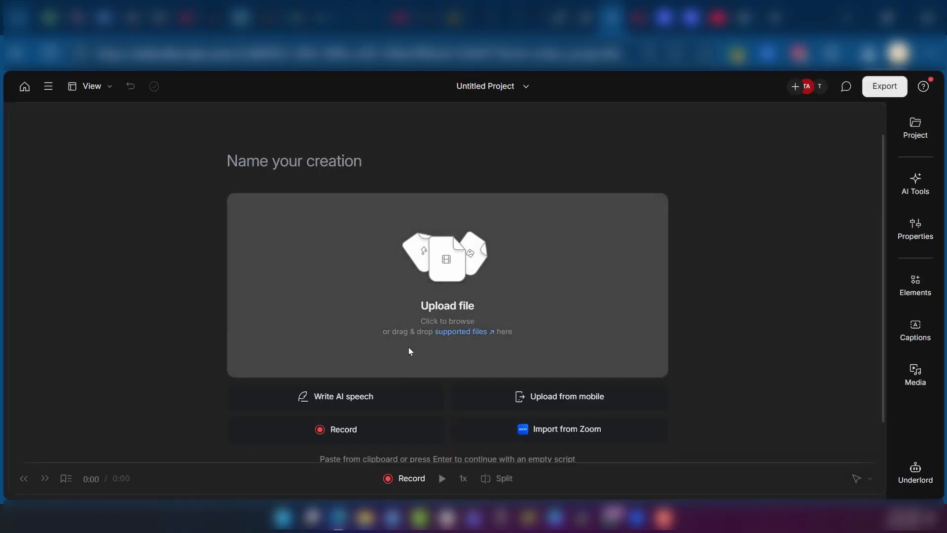
left_click(243, 167)
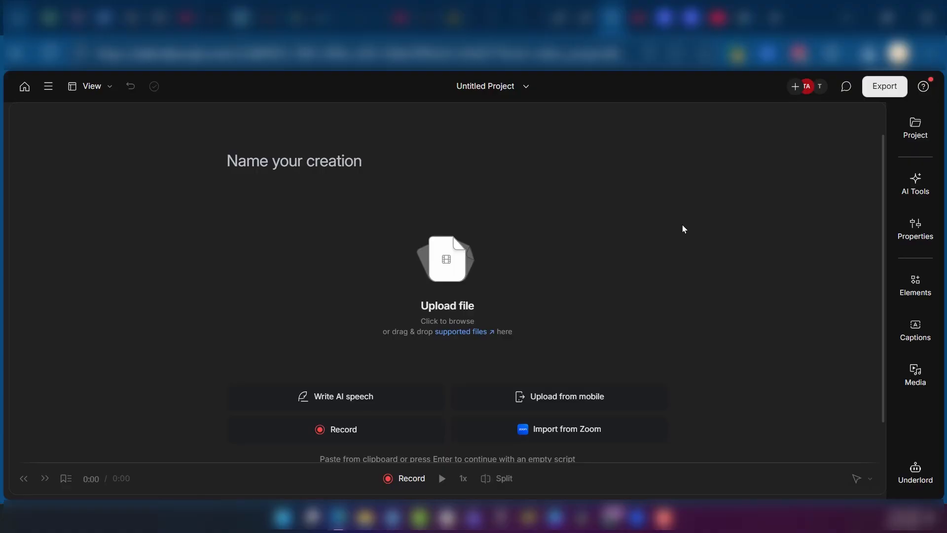
type("Project 1")
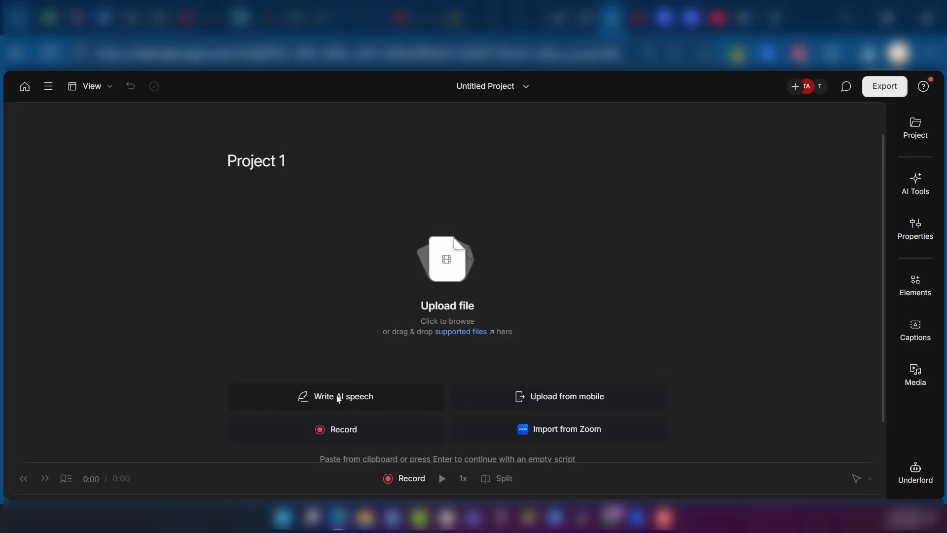
left_click(361, 397)
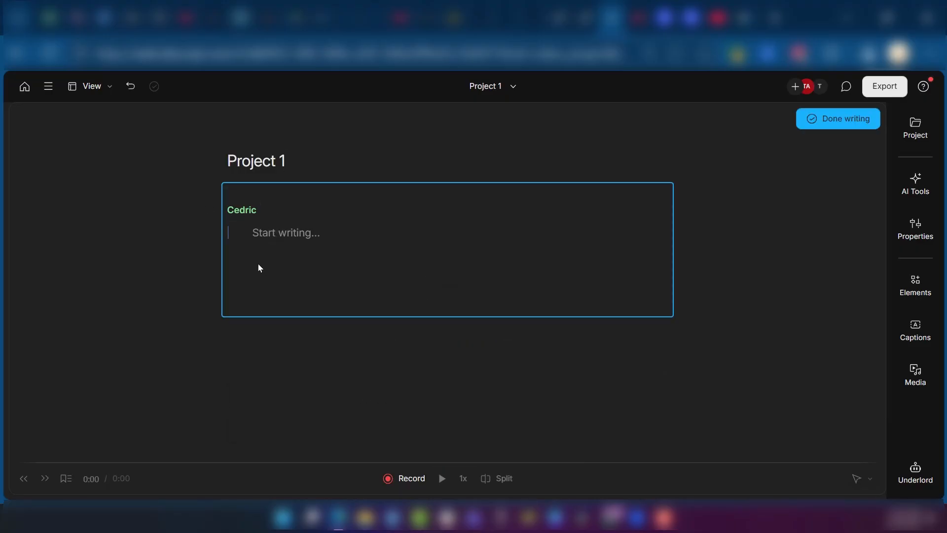
Look over the speaker choices and the options of the Cedric speaker label, leaving the speaker as is
left_click(247, 213)
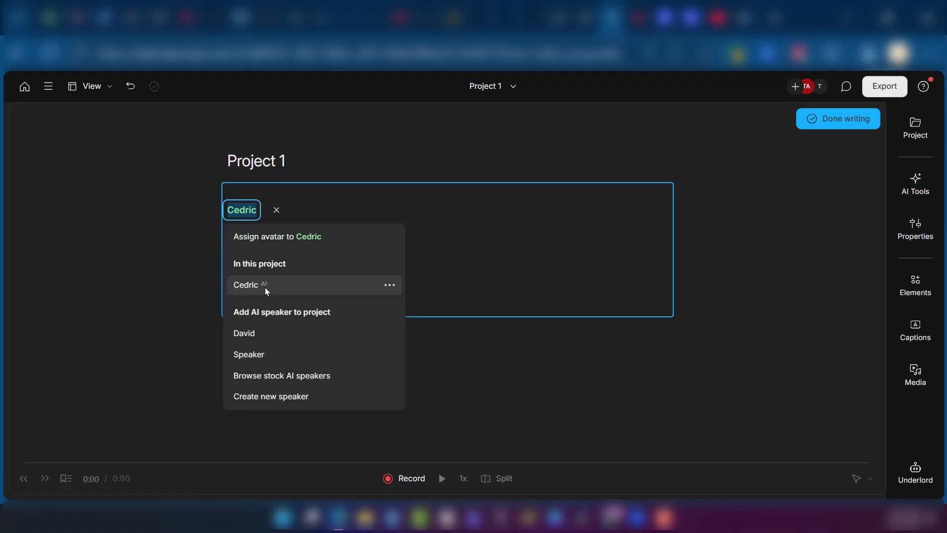
left_click(389, 284)
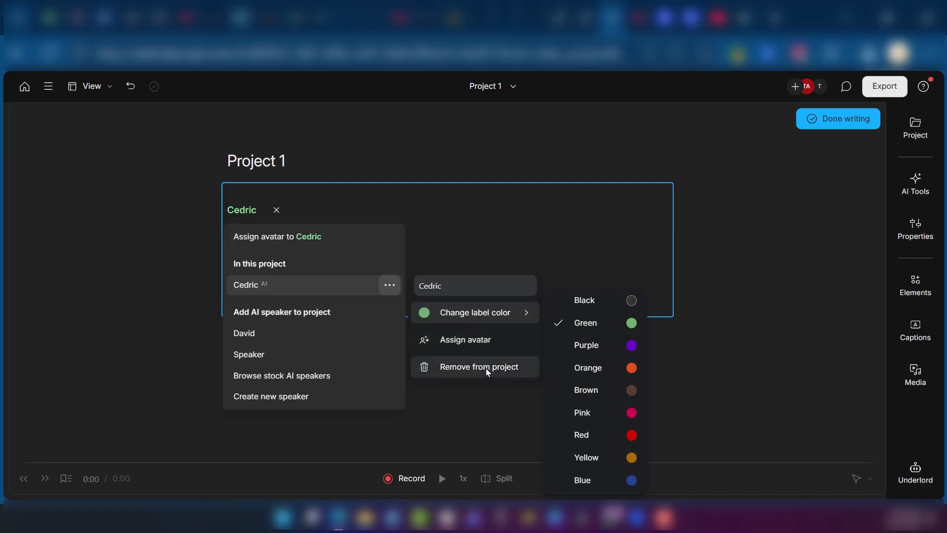
left_click(522, 249)
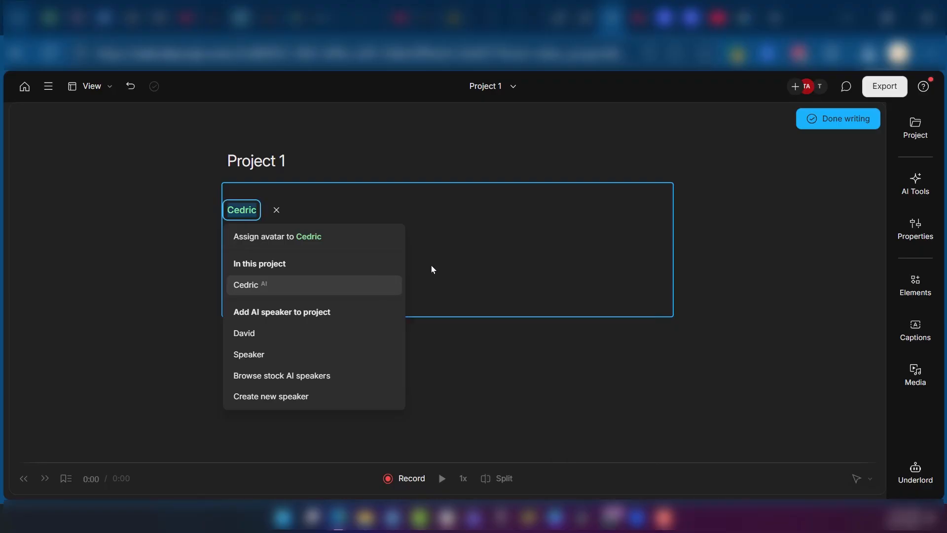
left_click(347, 237)
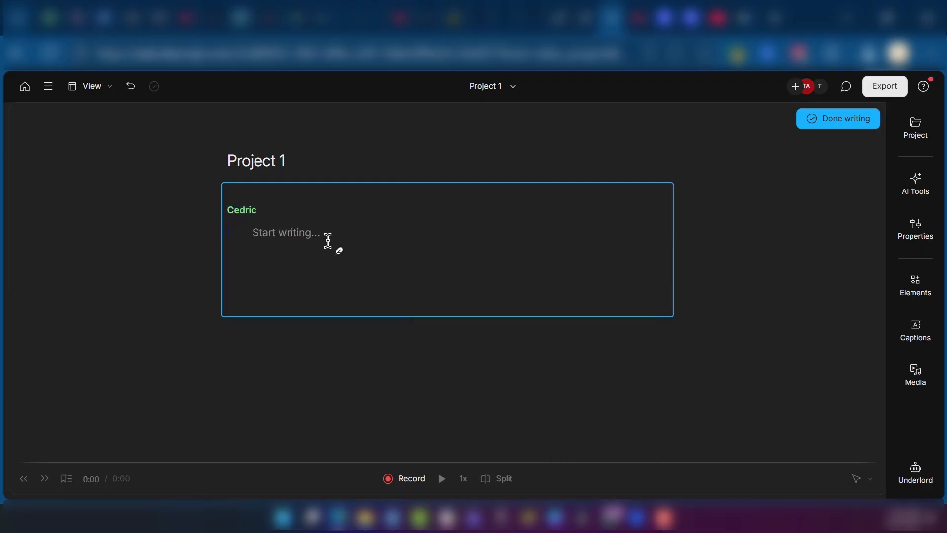
Write "Over the mountain, under the valley and in the waterfall." as the script, finish writing, and play the generated speech
type("Over the mountain, under the valley and in the waterfall.")
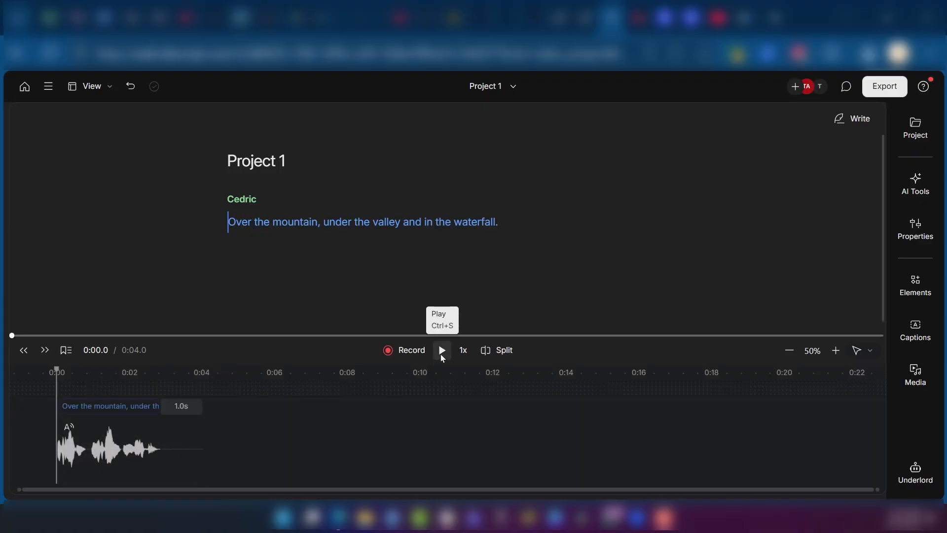
left_click(442, 356)
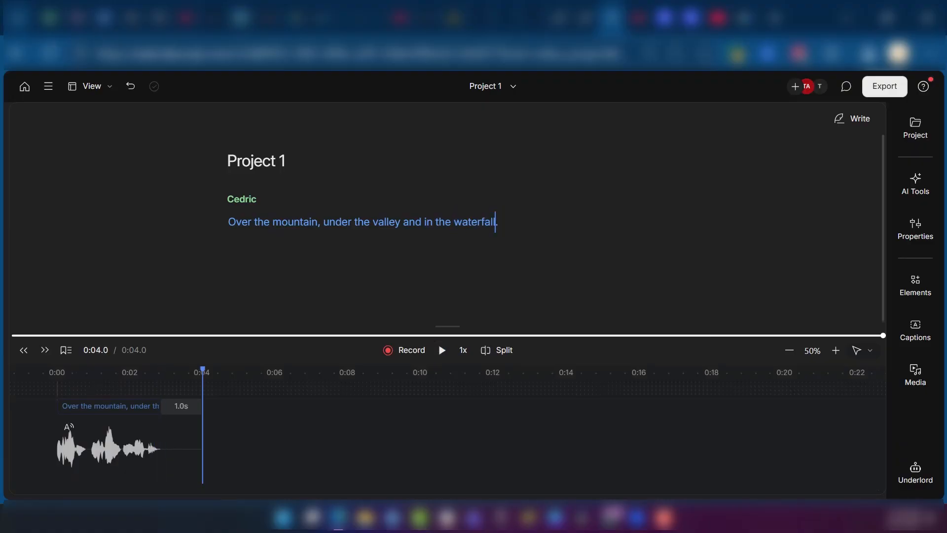
Browse the stock AI speakers for the script's speaker label and preview Elizabeth's voice
mouse_move(241, 200)
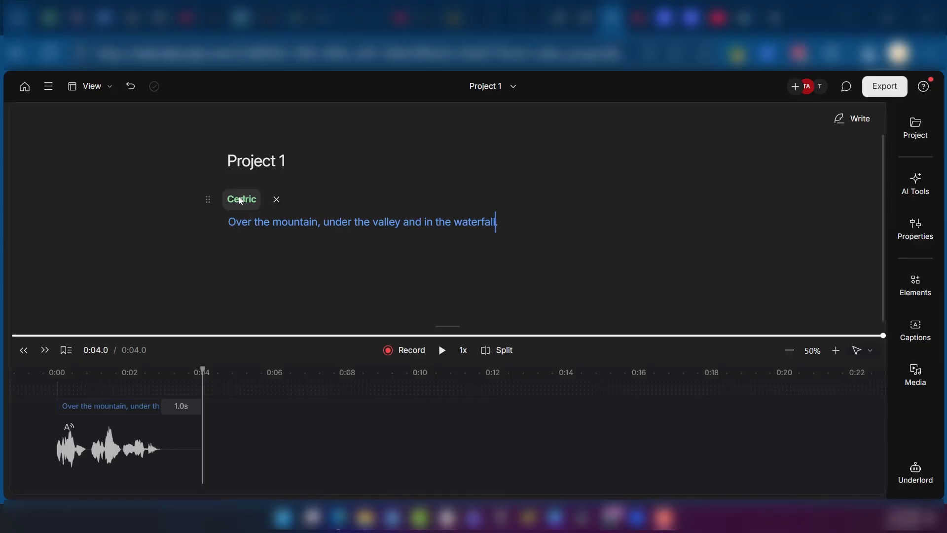
left_click(241, 200)
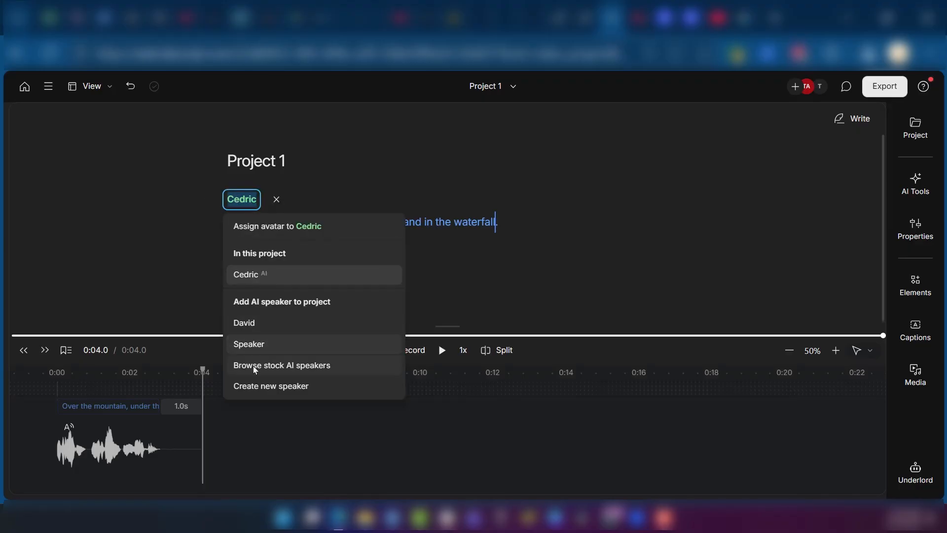
left_click(294, 366)
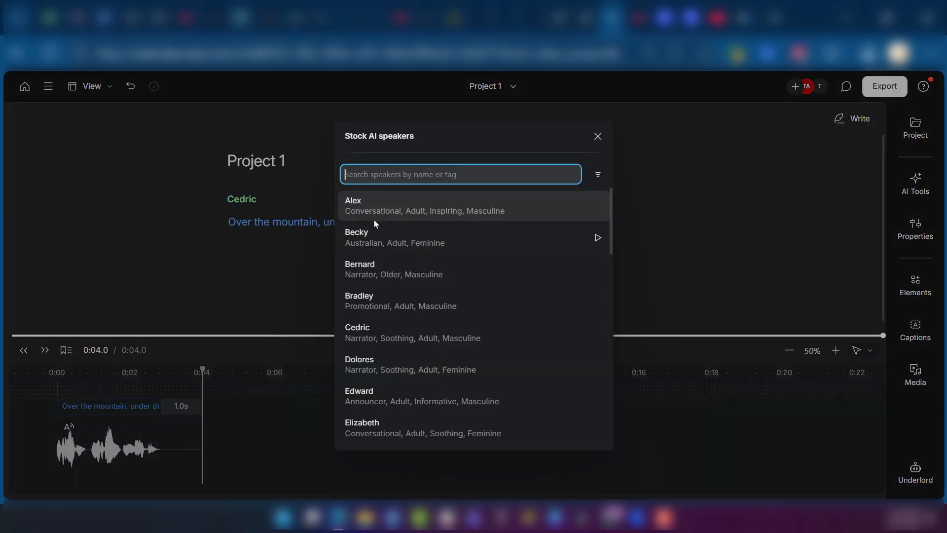
scroll(400, 326, "down", 15)
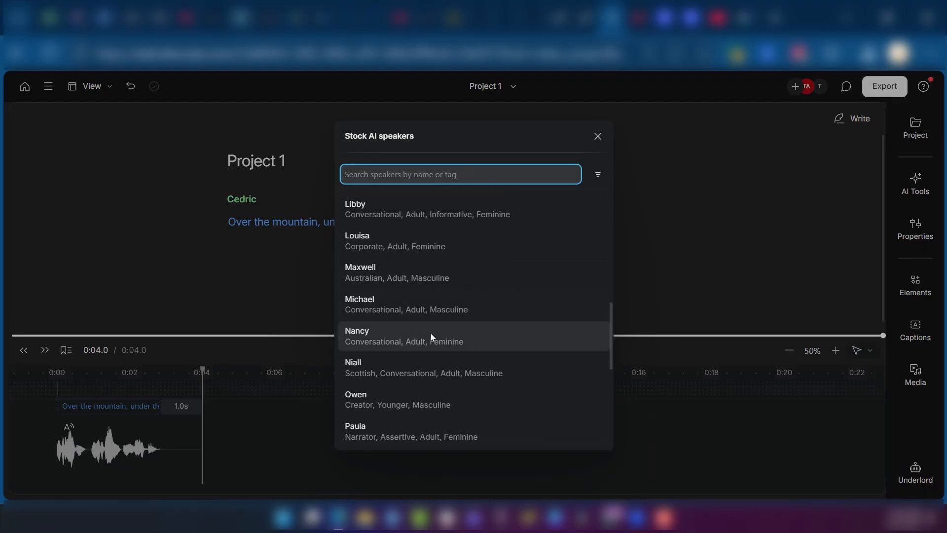
scroll(451, 345, "up", 15)
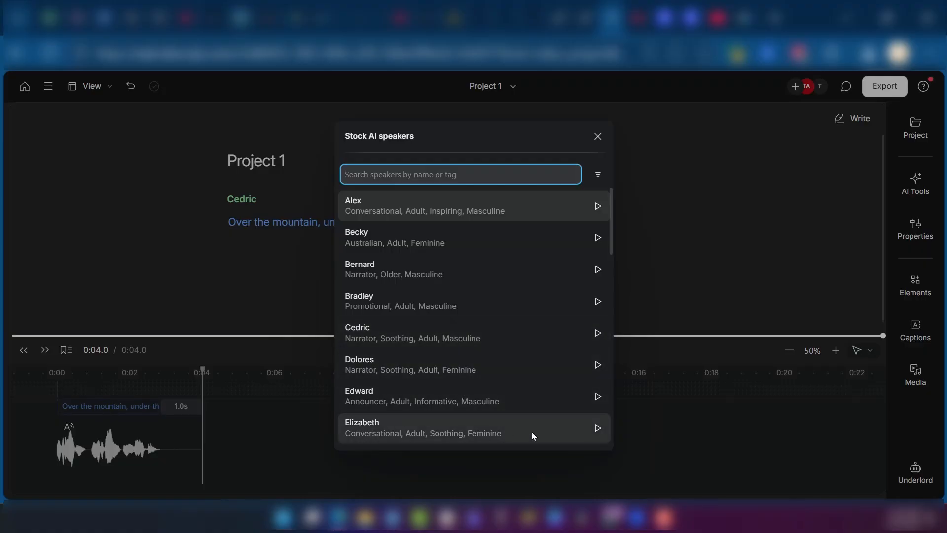
left_click(598, 427)
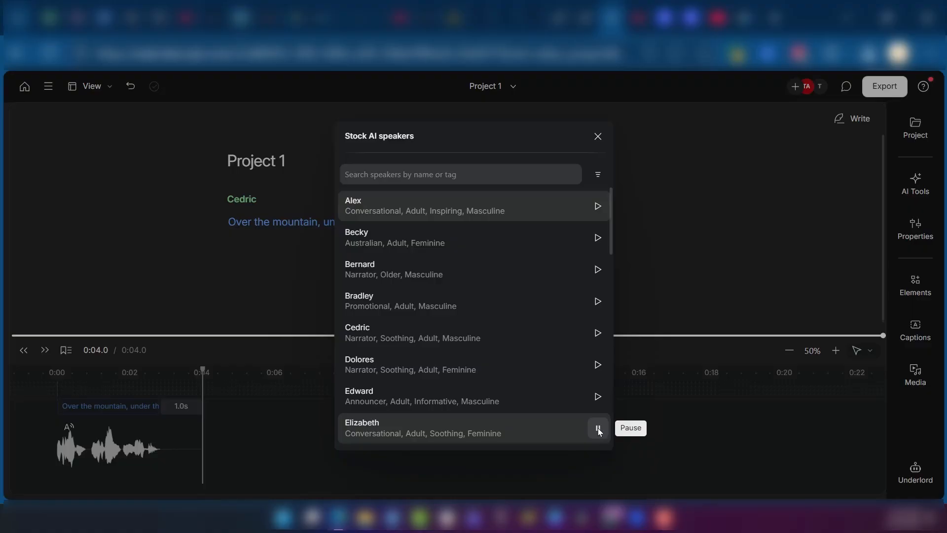
left_click(598, 427)
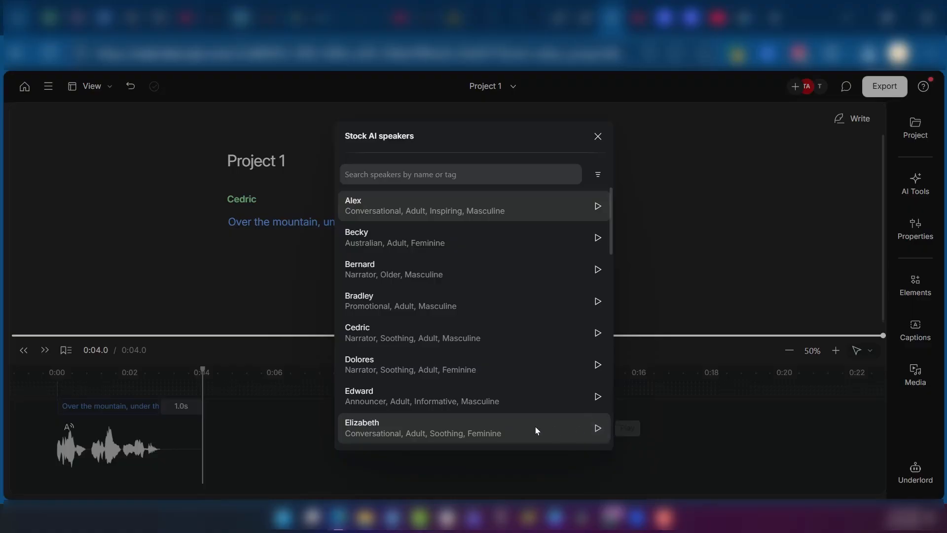
Assign the stock AI speaker Elizabeth to the script and play the regenerated speech from the start
left_click(402, 430)
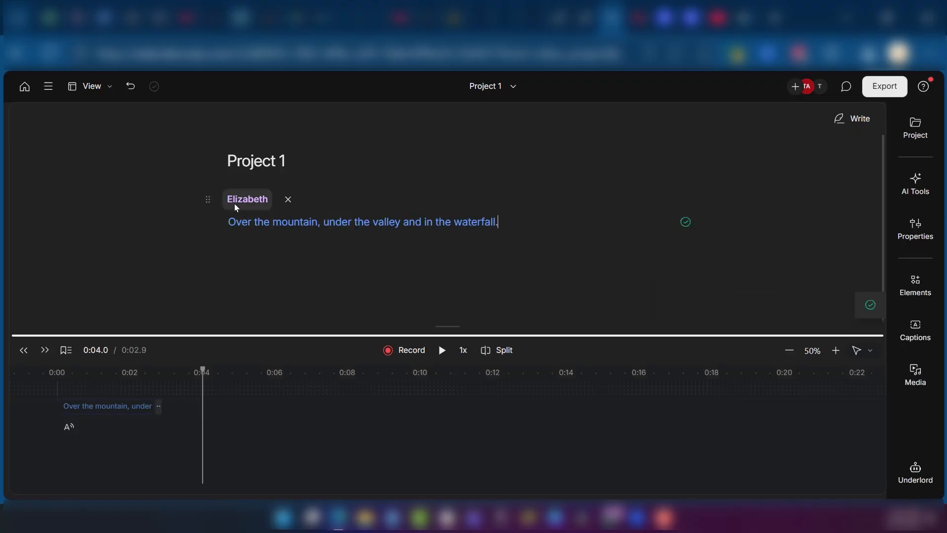
left_click_drag(137, 381, 21, 383)
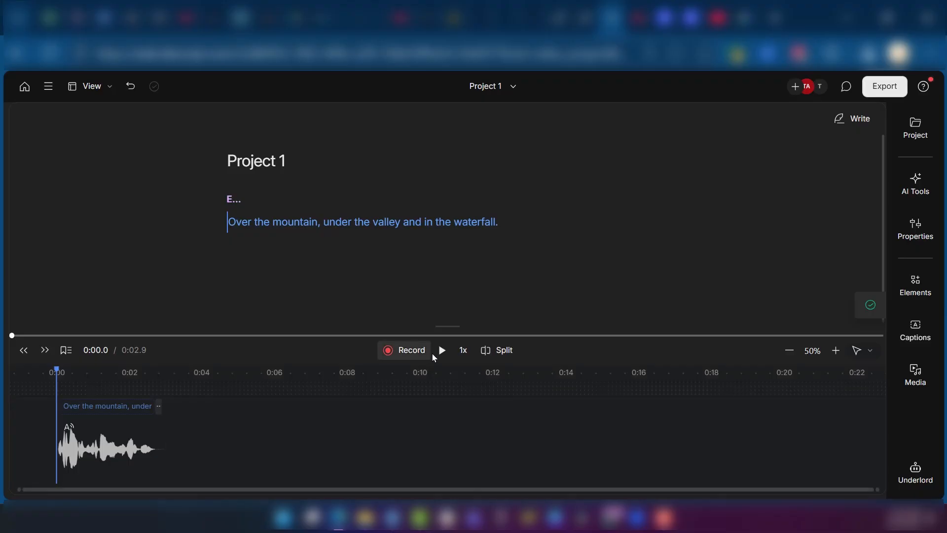
left_click(442, 351)
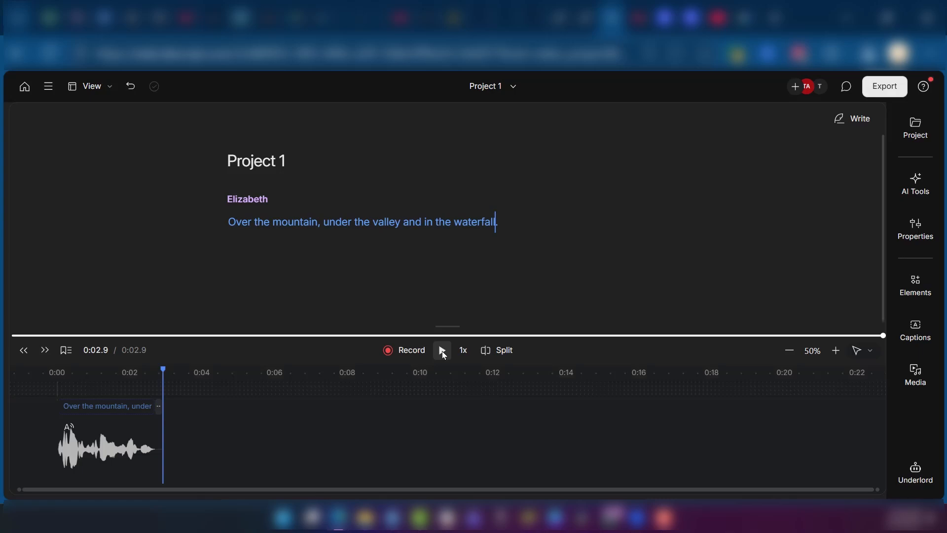
Create a new speaker for the script, entering the speaker's name
left_click(240, 197)
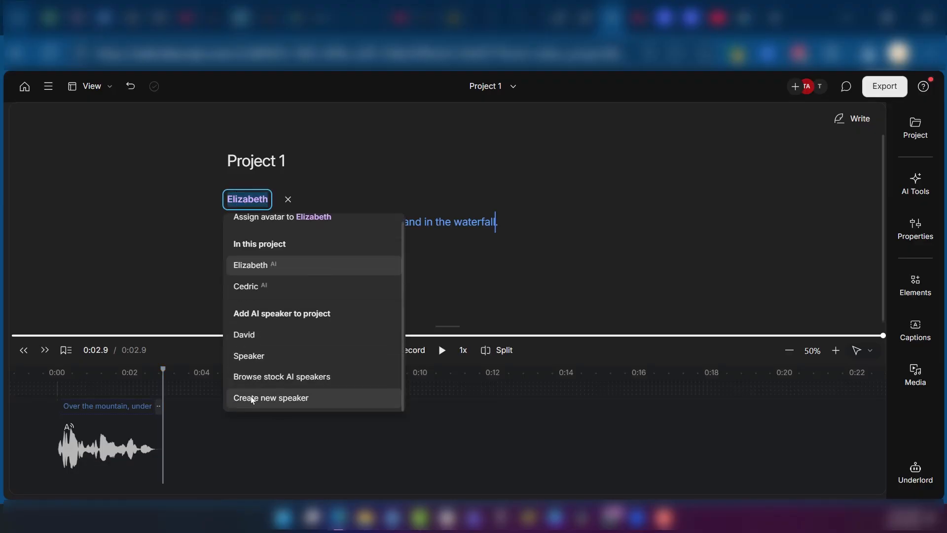
scroll(279, 411, "down", 1)
left_click(274, 400)
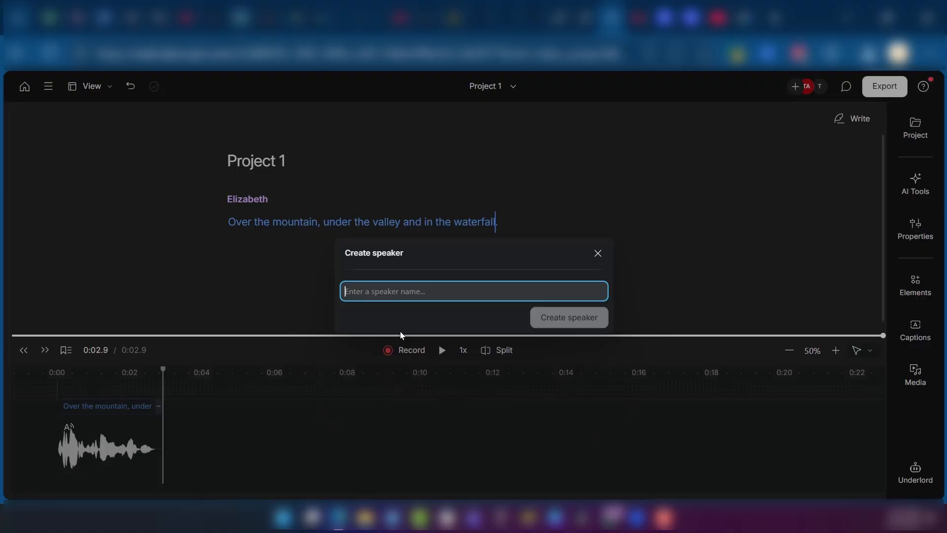
type("Nathan")
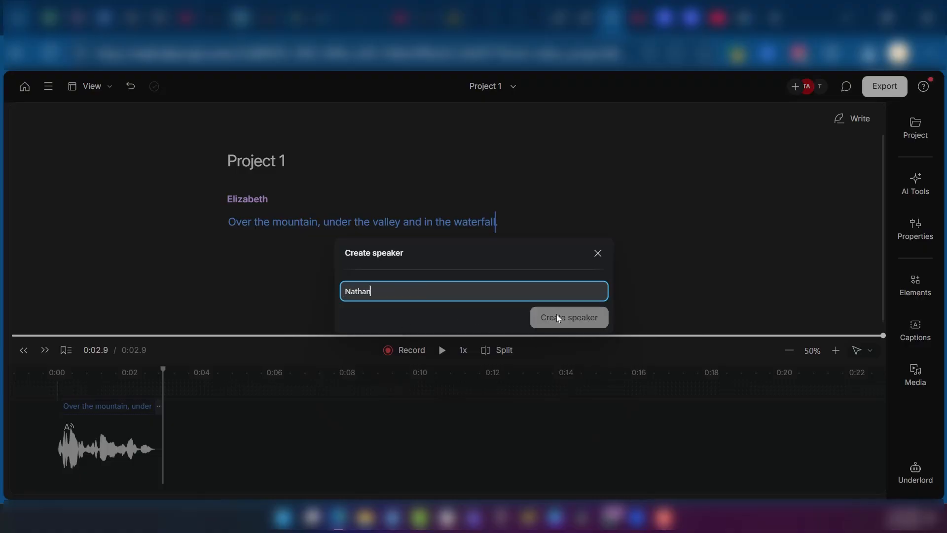
left_click(573, 324)
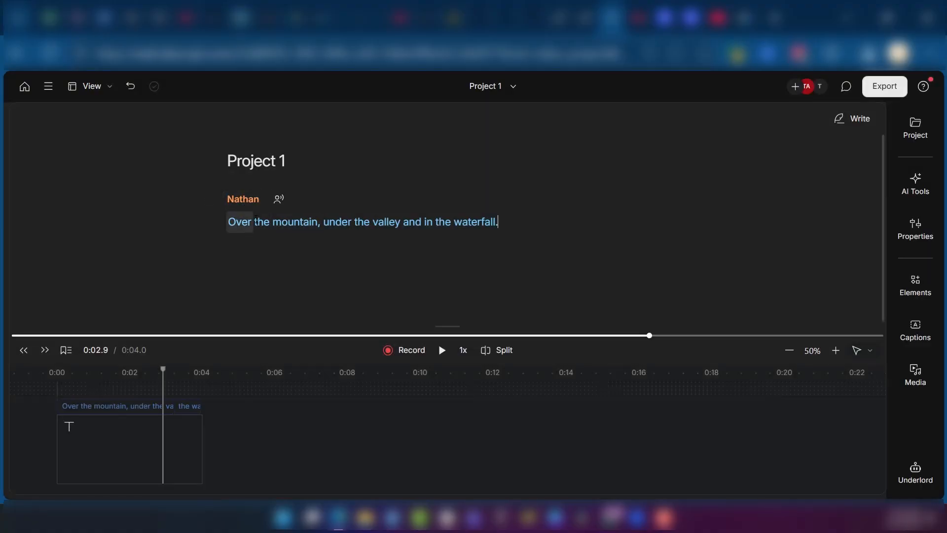
Train and authorize the new speaker by recording the displayed statement with the default system microphone and submitting the recording
left_click(278, 202)
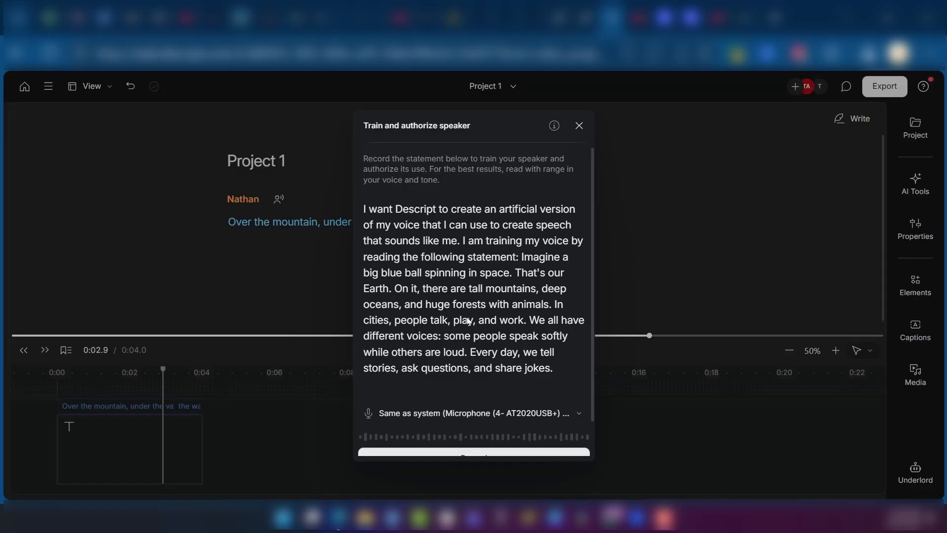
scroll(469, 323, "down", 2)
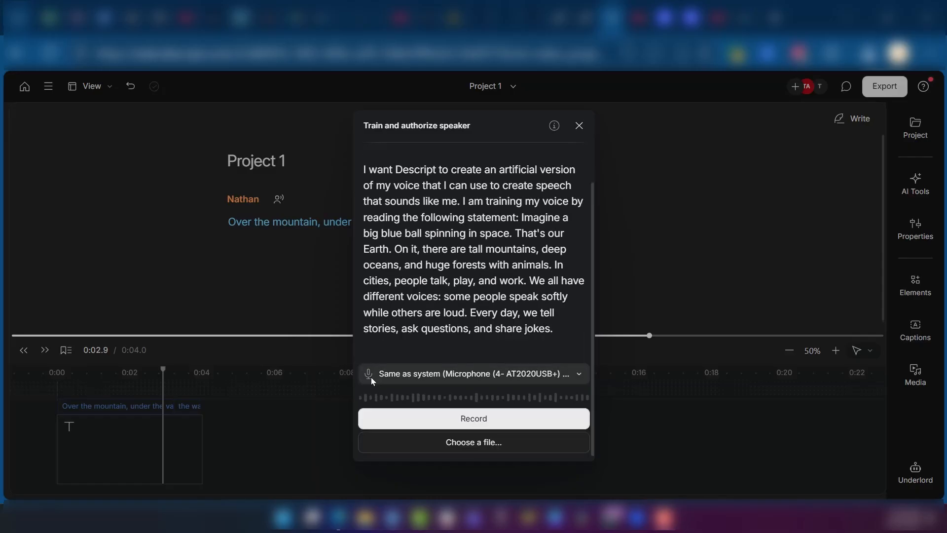
left_click(418, 375)
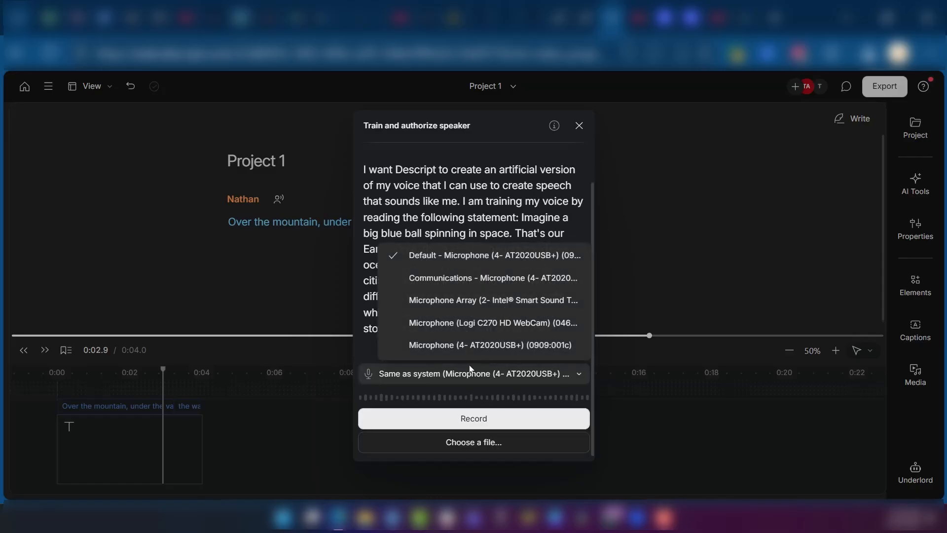
left_click(441, 367)
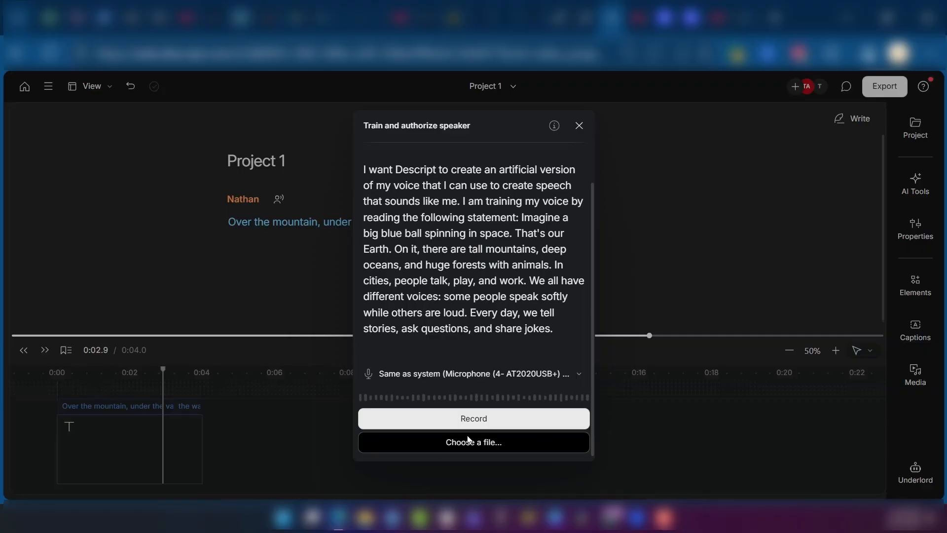
scroll(451, 307, "up", 1)
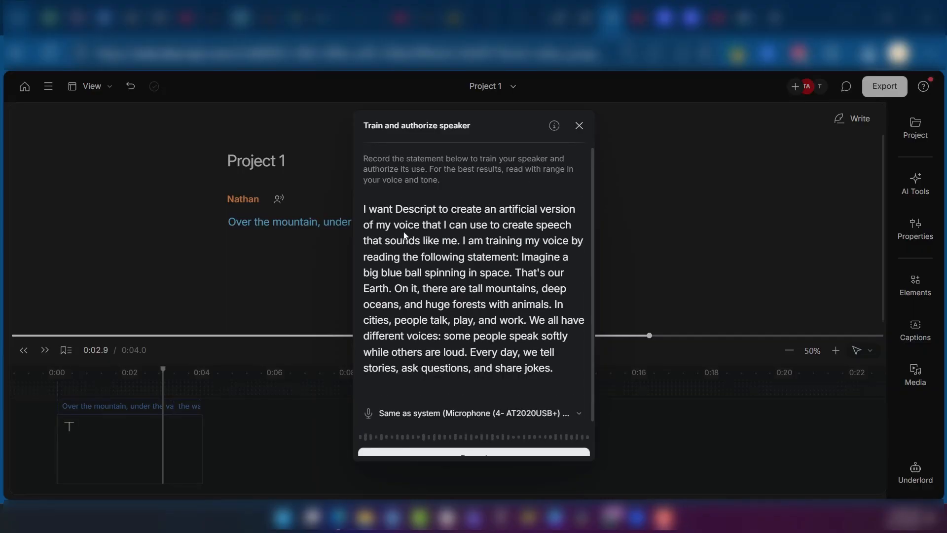
scroll(434, 316, "down", 1)
left_click(490, 423)
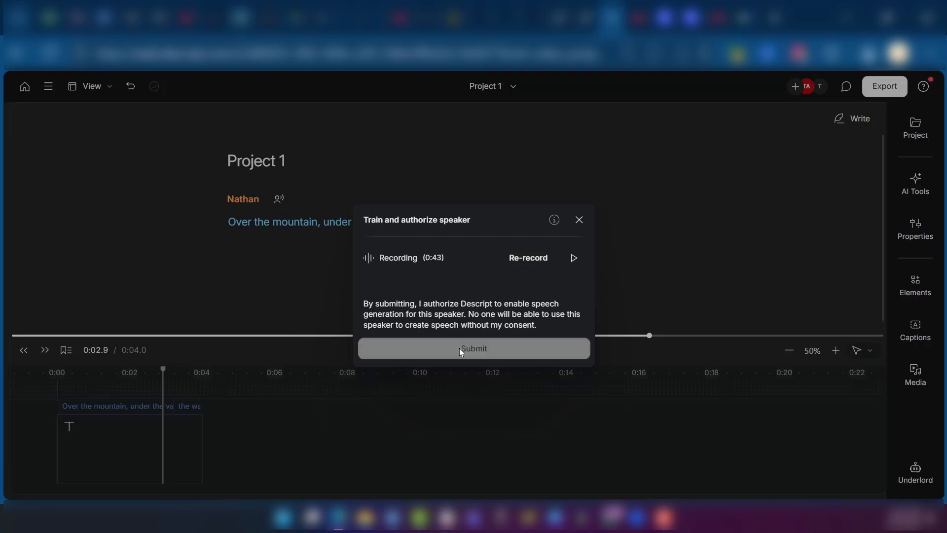
left_click(481, 354)
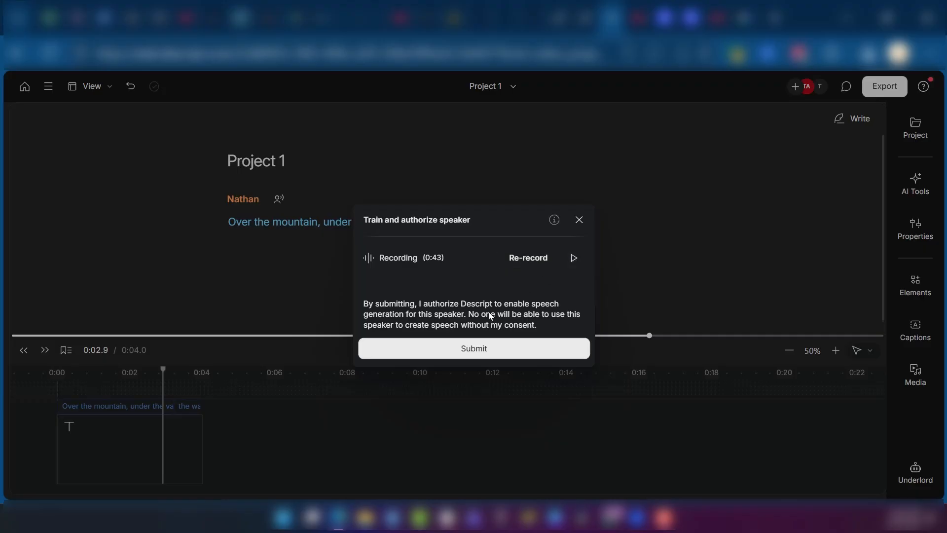
left_click(478, 347)
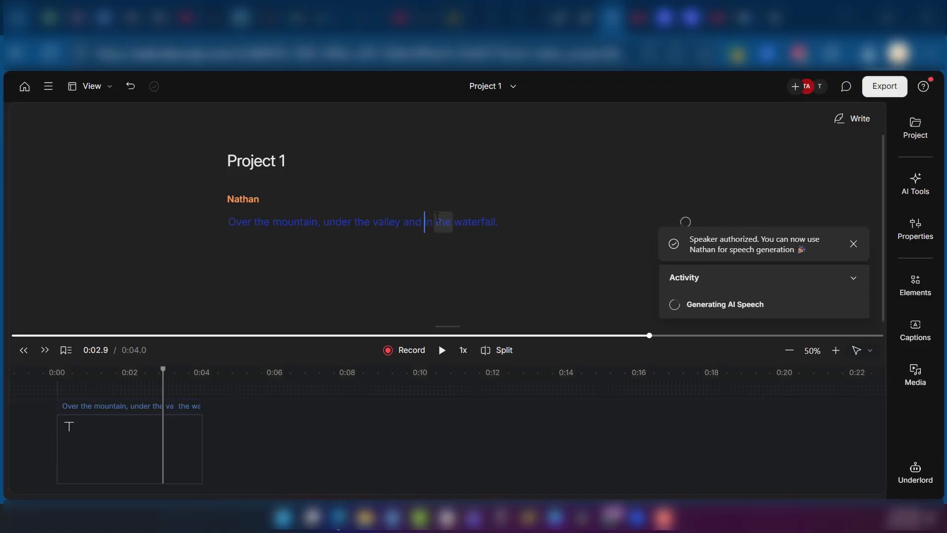
Play the speech generated in the new speaker's voice from the beginning of the timeline
mouse_move(246, 202)
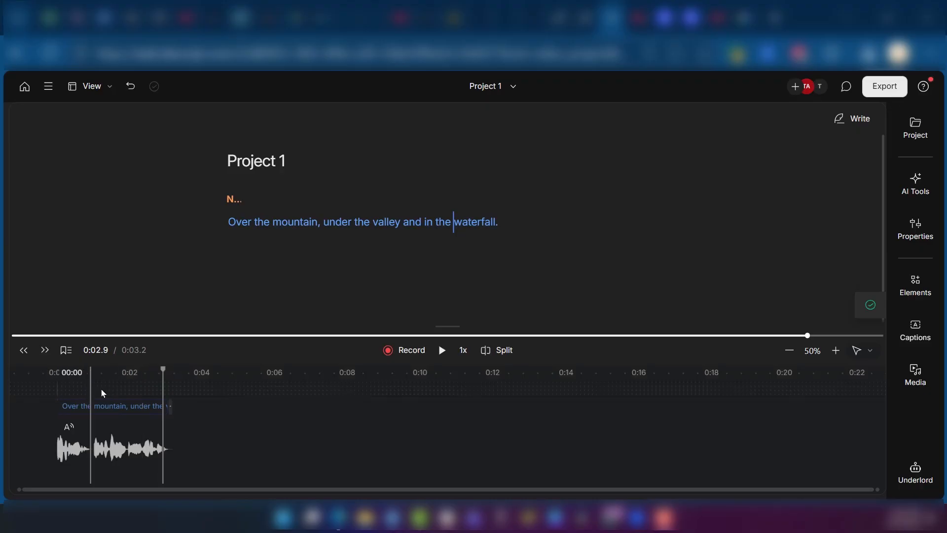
left_click_drag(109, 371, 71, 369)
left_click(443, 350)
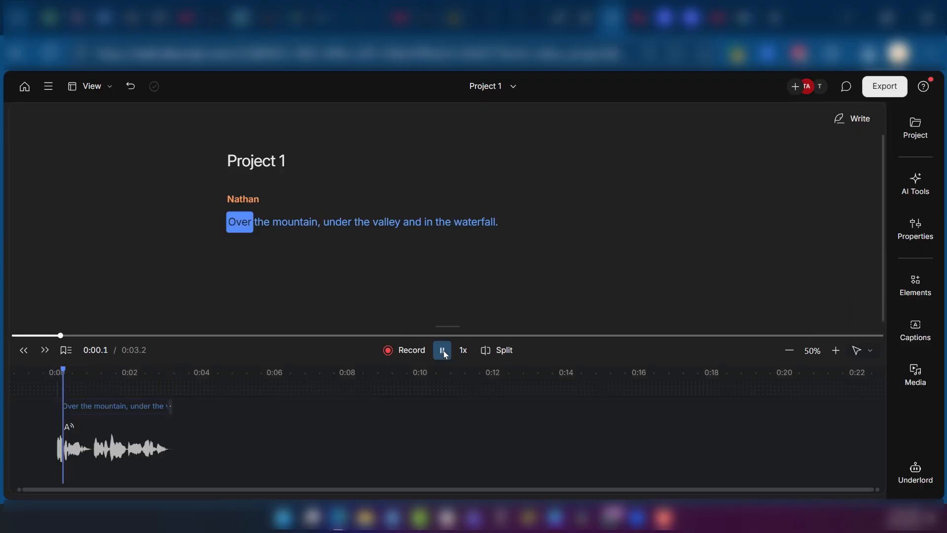